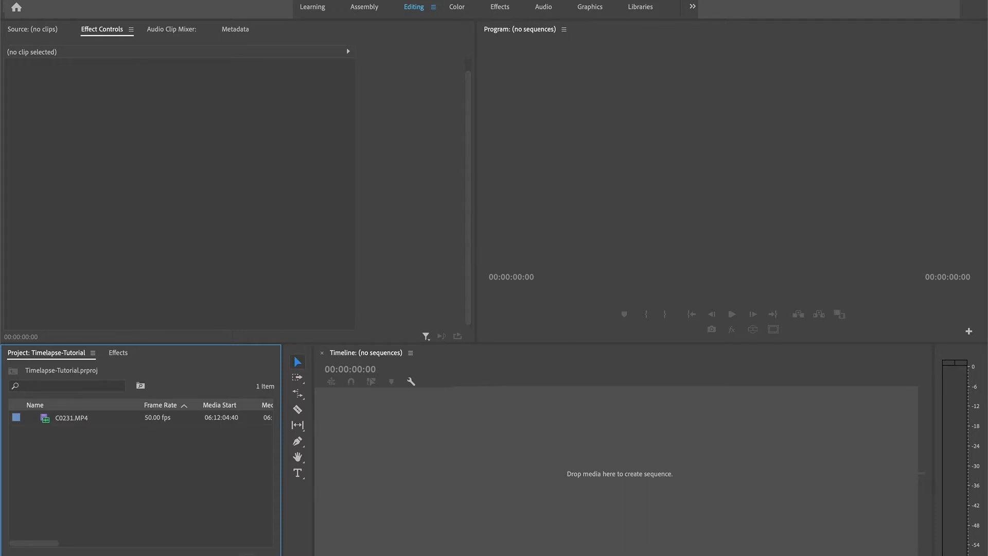
- Create a new sequence named Timelapse from the DSLR 1080p25 preset
left_click(287, 419)
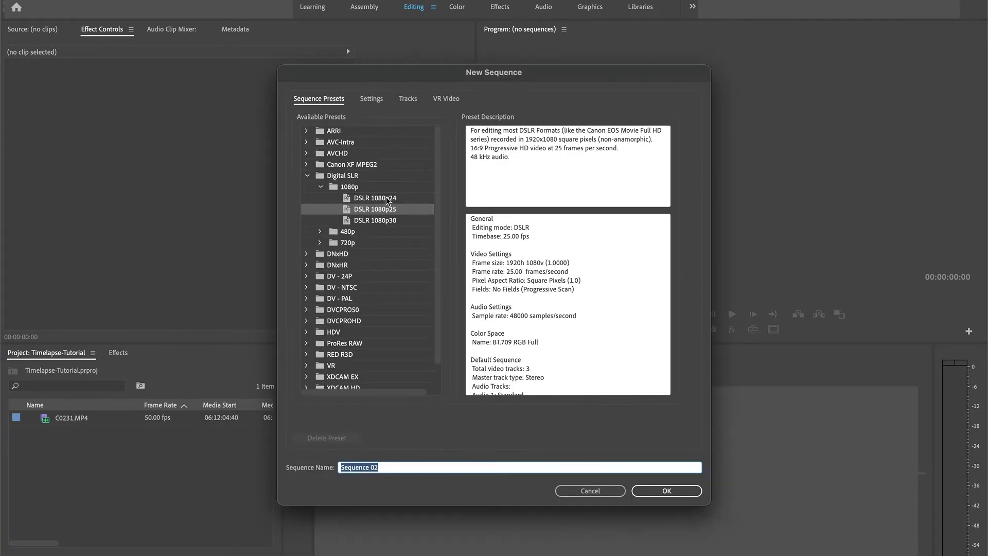
type("Timelapse")
key("Return")
- Place C0231.MP4 at the start of video track V1, keeping the existing sequence settings
left_click_drag(48, 433, 461, 458)
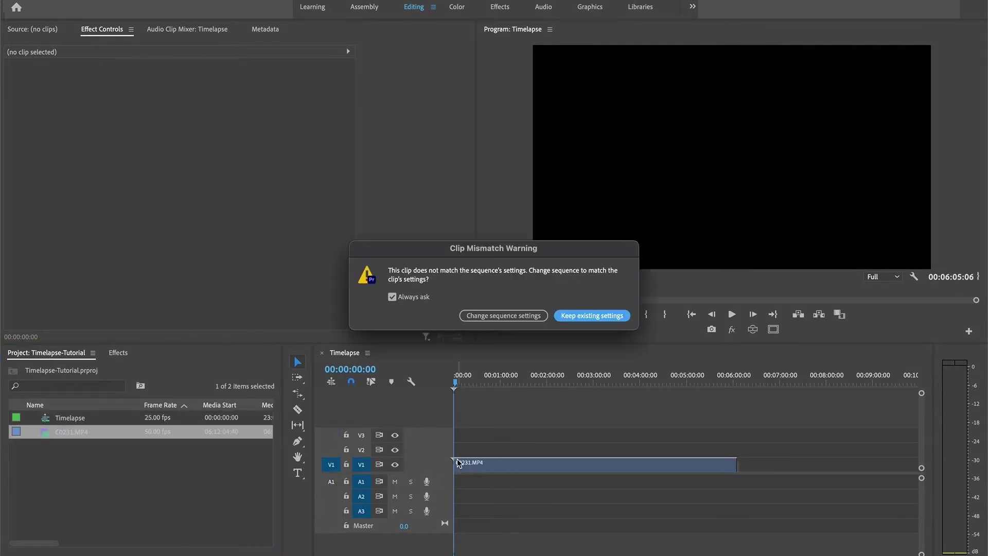
left_click(581, 321)
left_click_drag(585, 368, 403, 372)
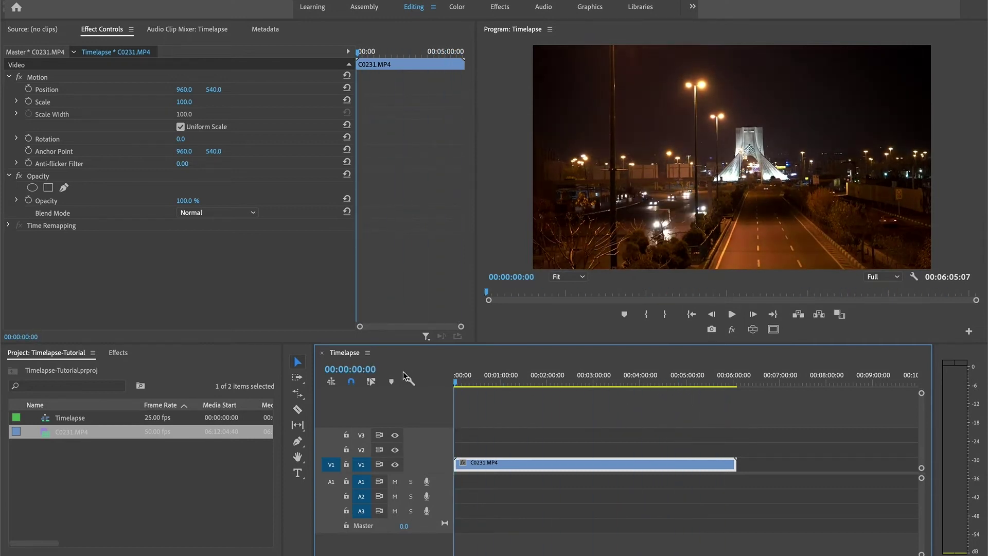
- Set the speed of the C0231.MP4 clip to 8000%
right_click(533, 461)
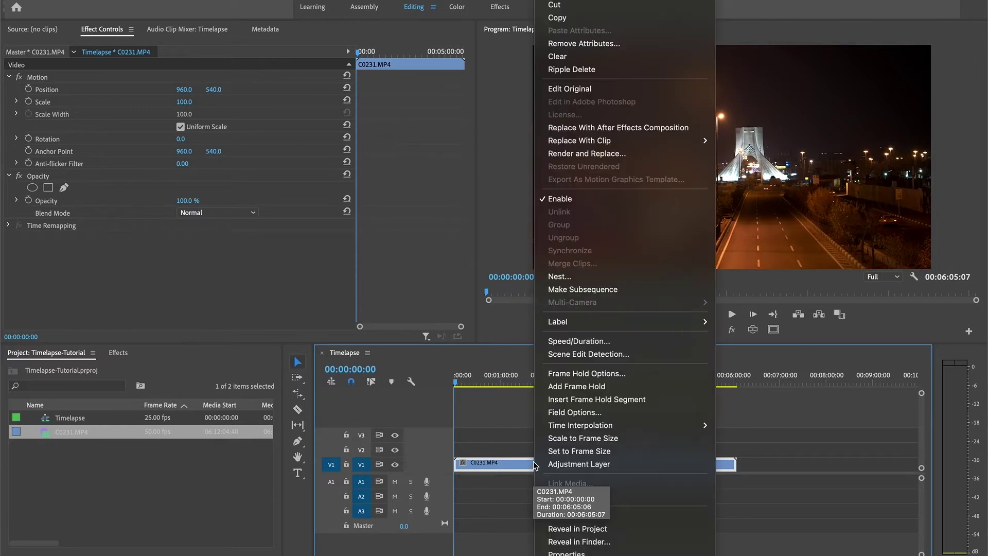
left_click(566, 342)
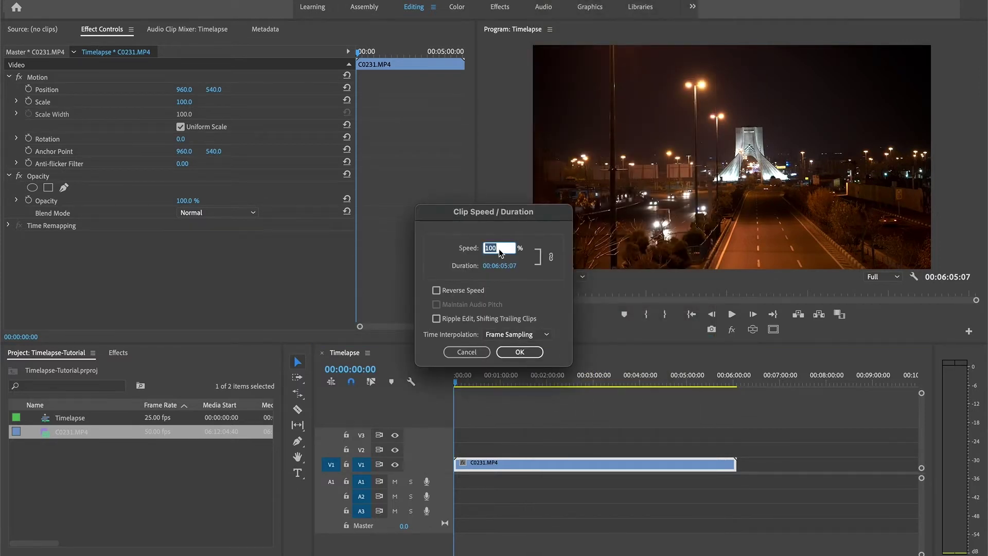
type("80")
key("Return")
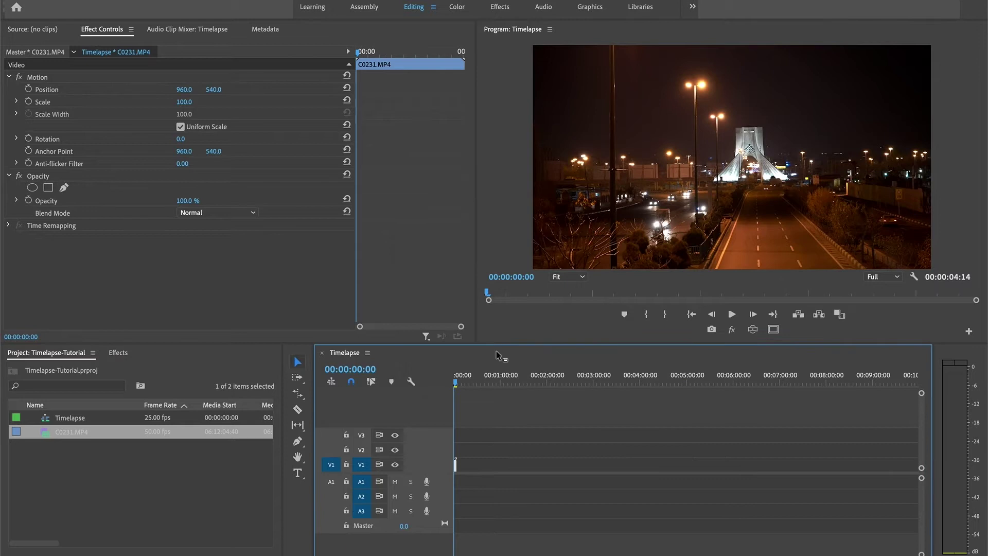
- Rate-stretch the end of the clip so that it finishes at 00:00:05:00
left_click_drag(559, 384, 581, 390)
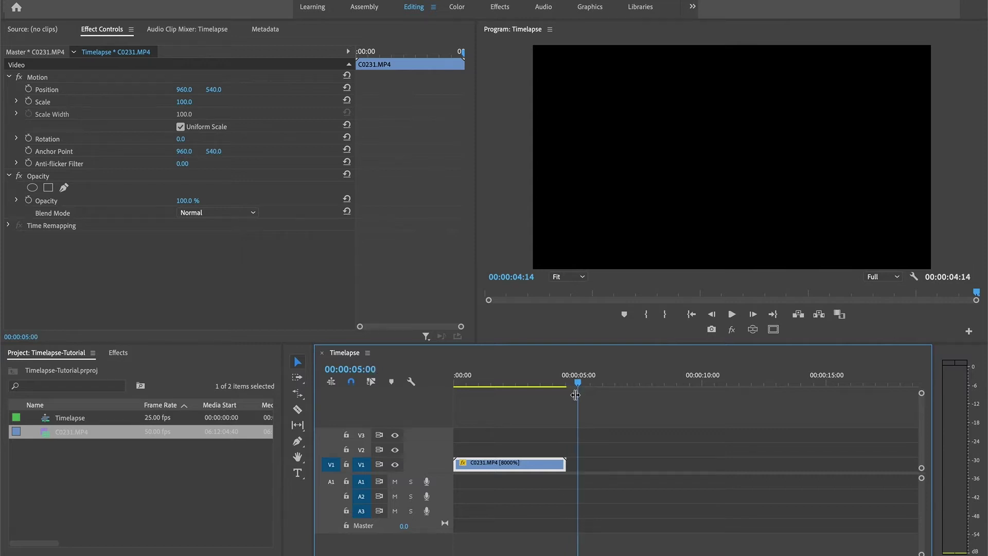
key("b")
left_click_drag(564, 465, 574, 464)
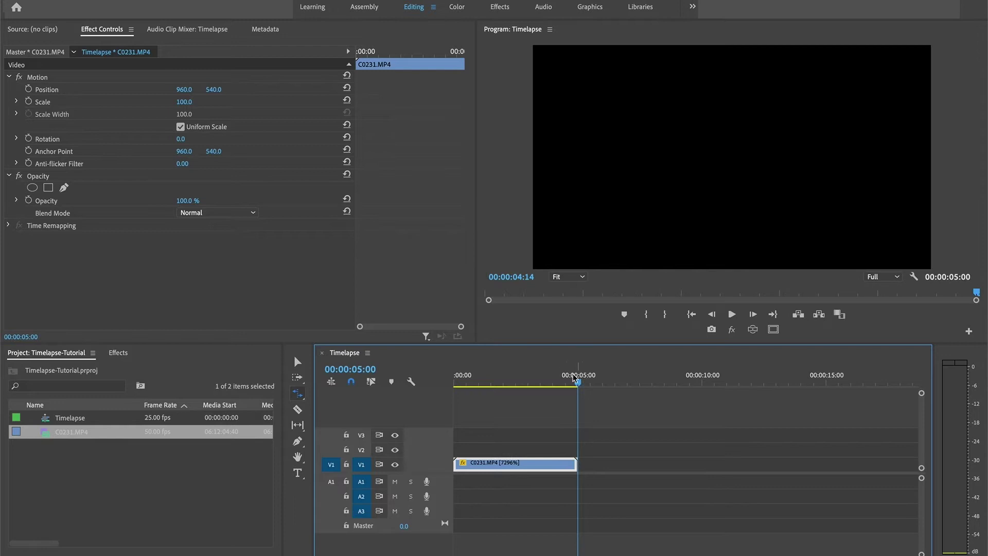
- Trim one frame off the clip's beginning and rate-stretch that edge back to the sequence start
key("v")
left_click_drag(504, 381, 421, 381)
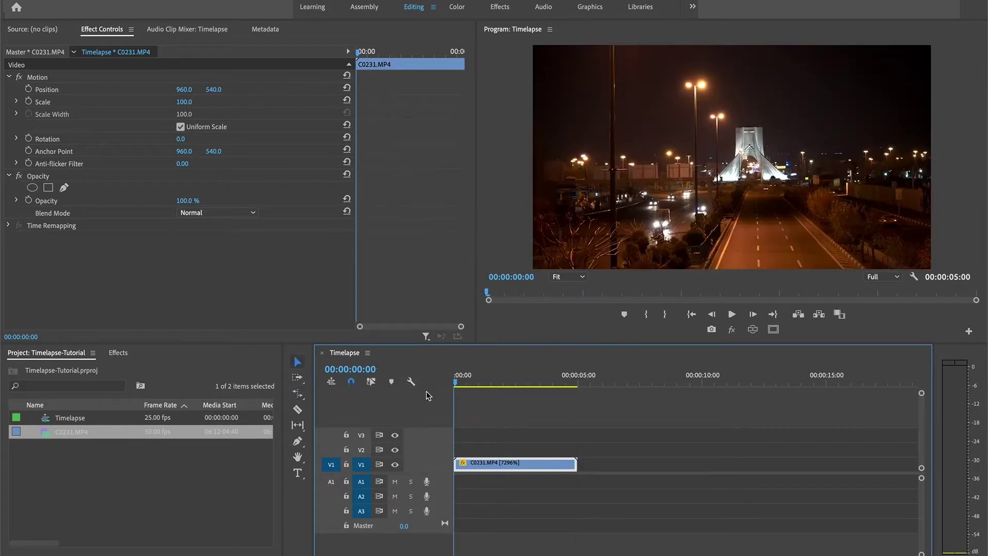
key("space")
key("=")
key("=")
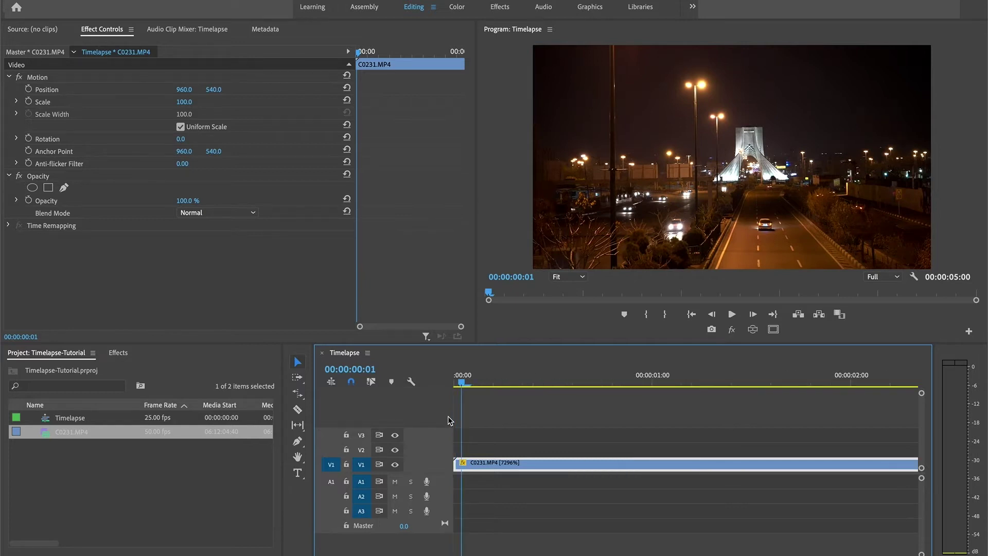
left_click_drag(455, 463, 459, 464)
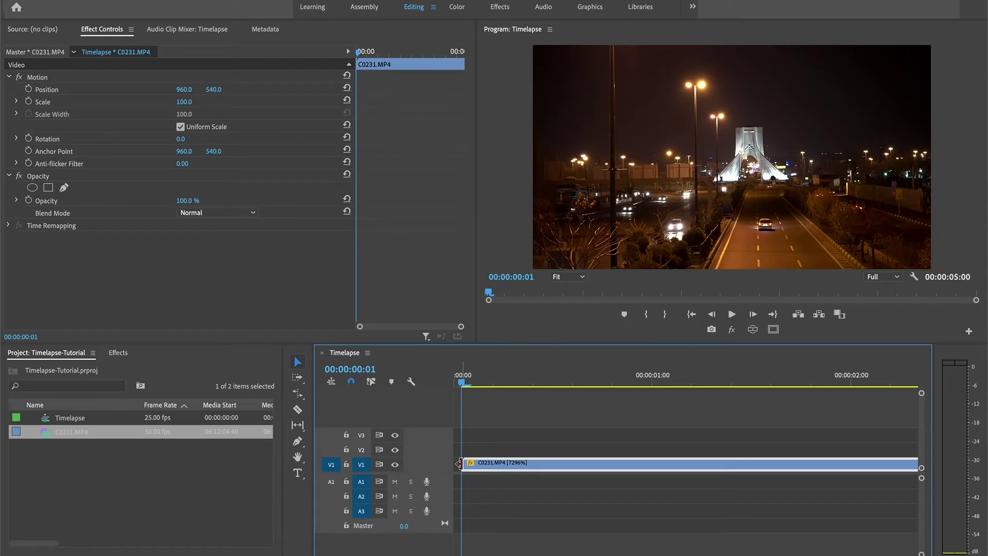
key("r")
left_click_drag(465, 462, 455, 462)
- Trim the clip's last frame and rate-stretch its end back to 00:00:05:00
scroll(540, 462, "down", 3)
scroll(544, 462, "down", 5)
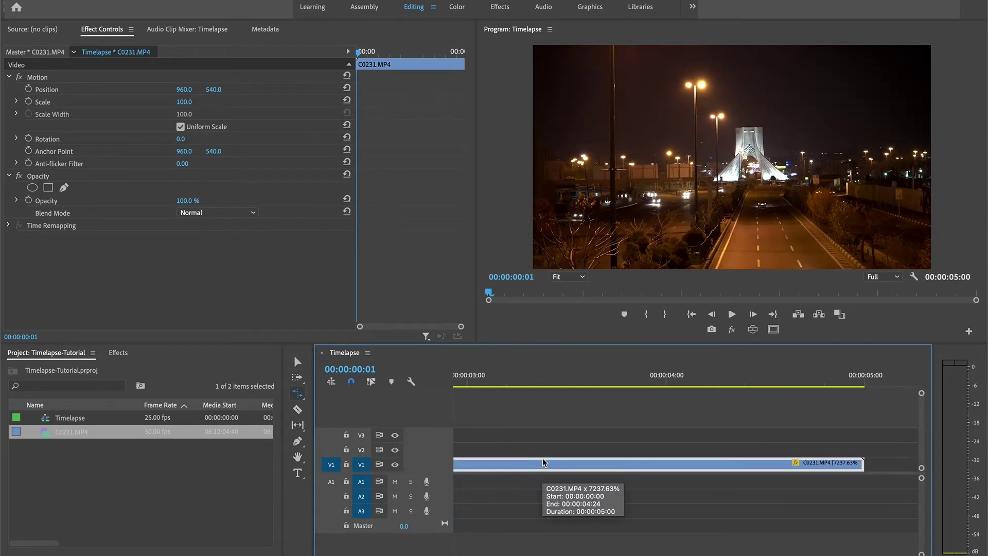
left_click(752, 381)
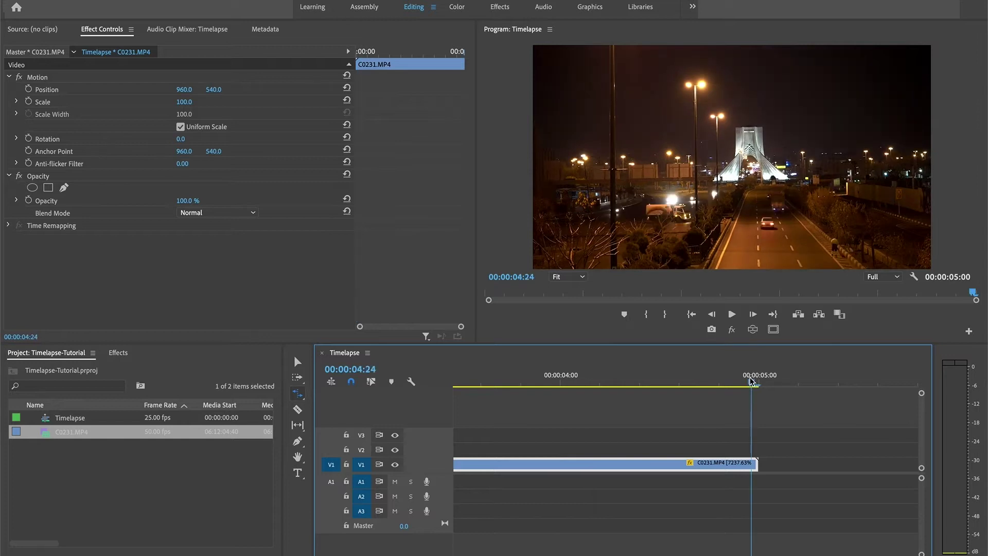
left_click_drag(752, 381, 752, 382)
key("v")
left_click_drag(757, 464, 758, 463)
key("Right")
key("r")
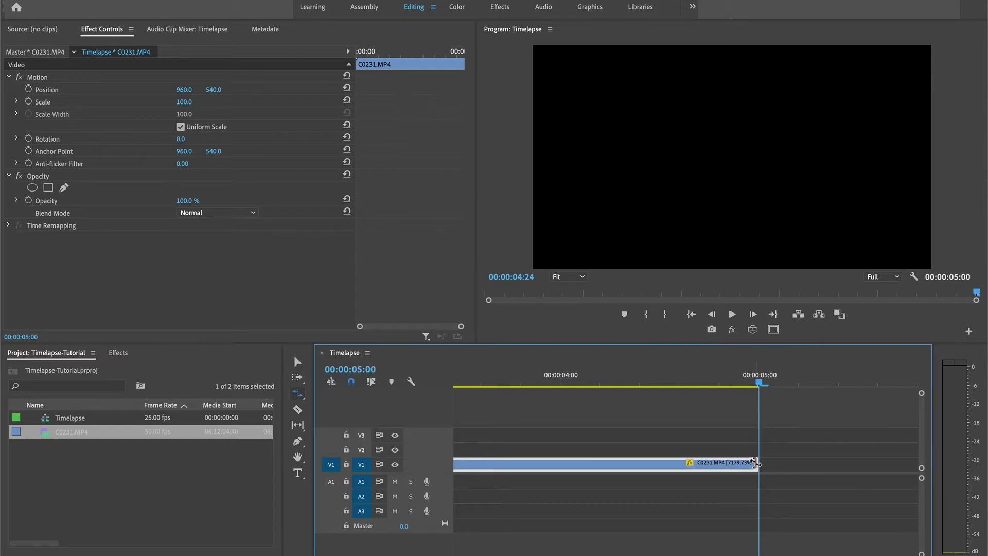
- Play the sped-up clip from the sequence start to check its motion, then return to the start
scroll(653, 423, "left", 5)
left_click_drag(466, 376, 388, 378)
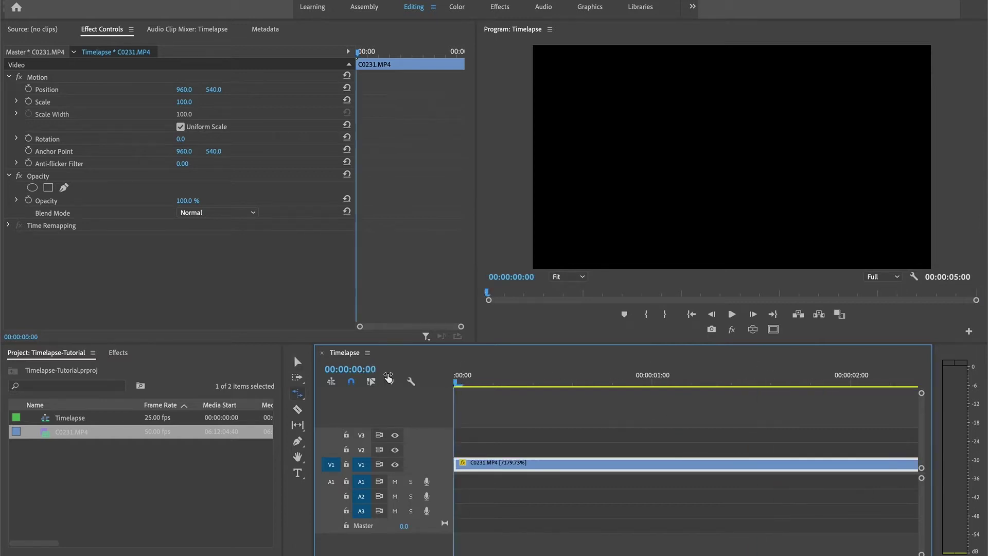
key("minus")
key("minus")
key("minus")
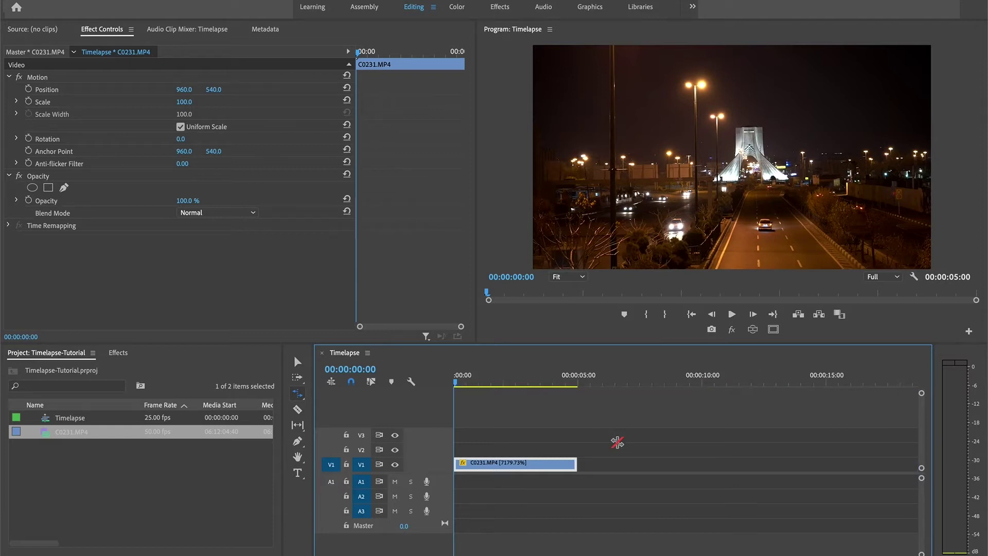
key("space")
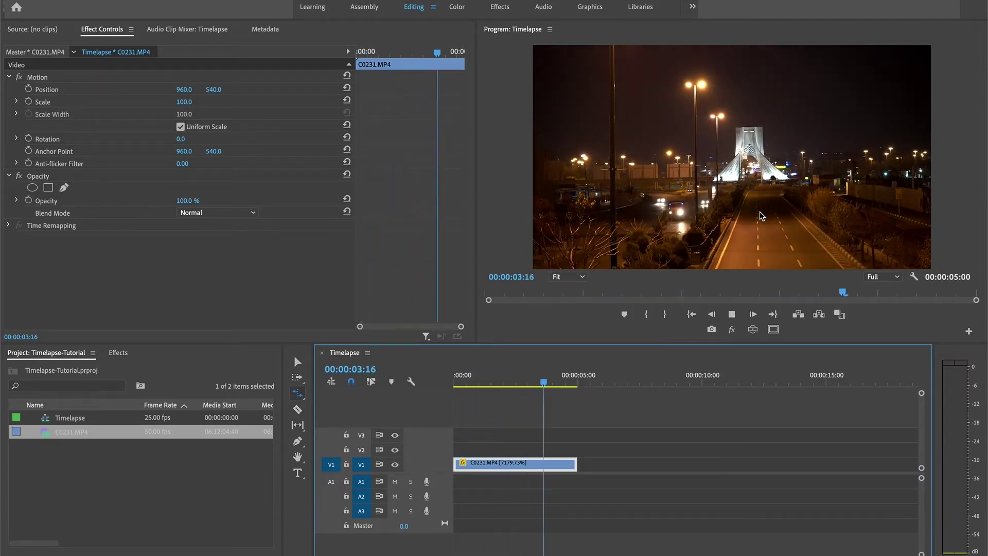
key("space")
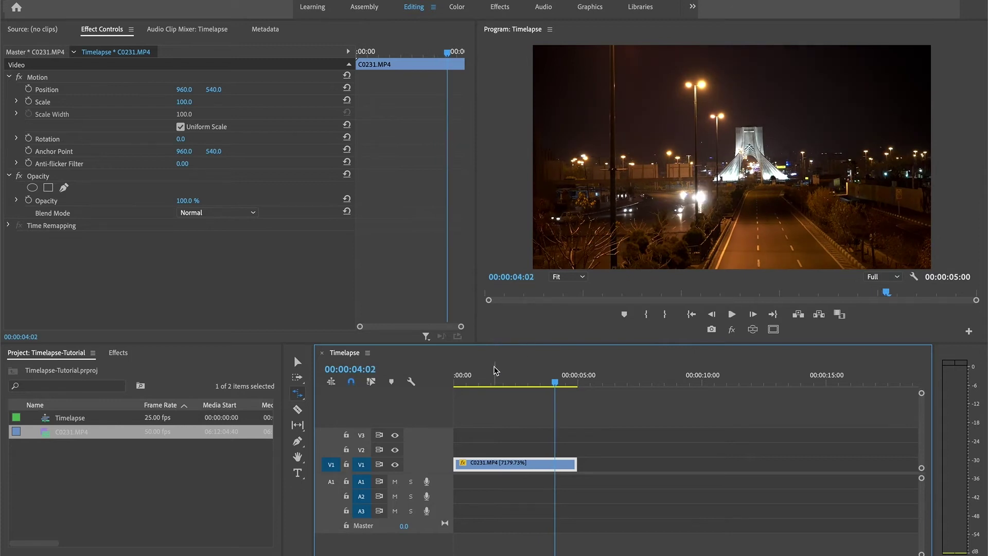
left_click_drag(496, 377, 455, 387)
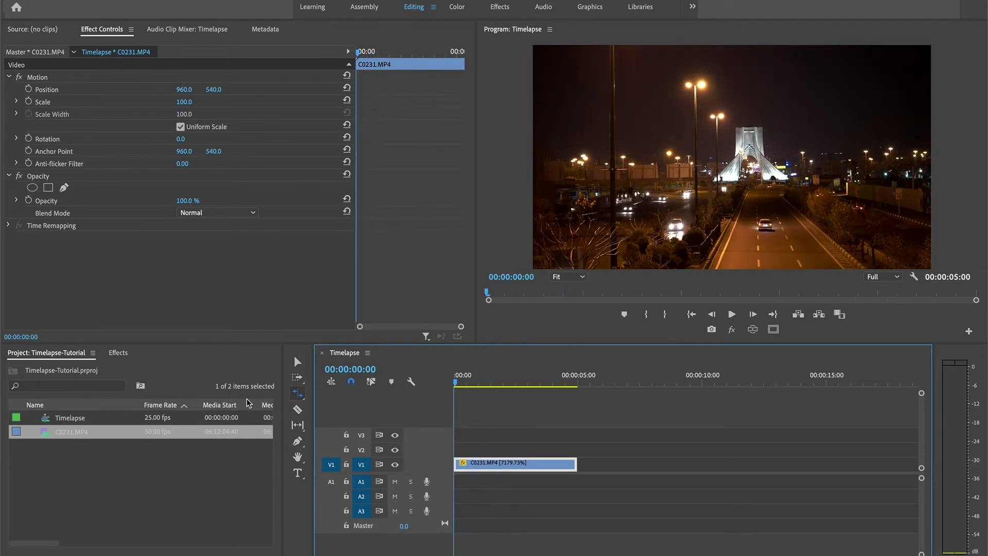
- Find the Echo video effect and apply it to the clip on V1
left_click(125, 354)
left_click(83, 369)
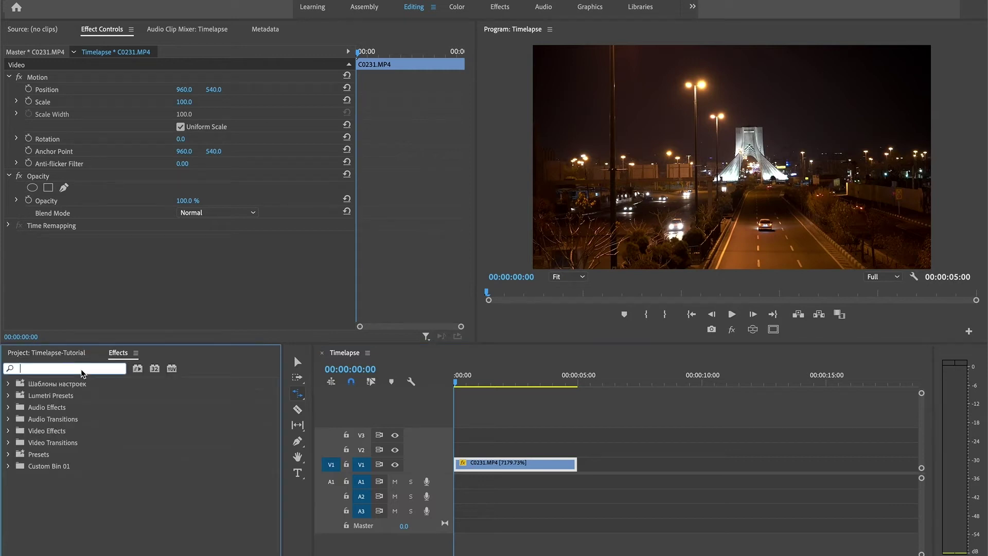
type("echo")
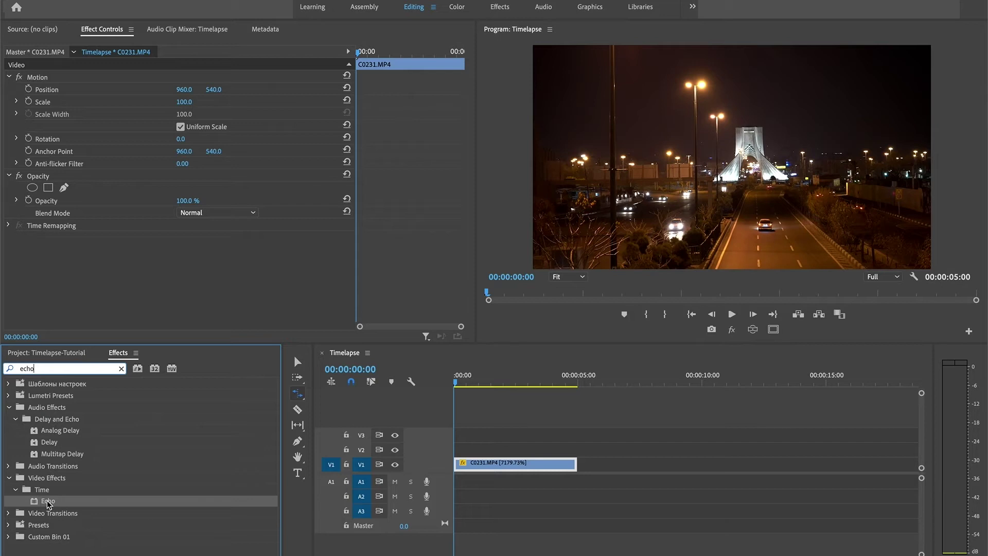
left_click_drag(47, 502, 510, 466)
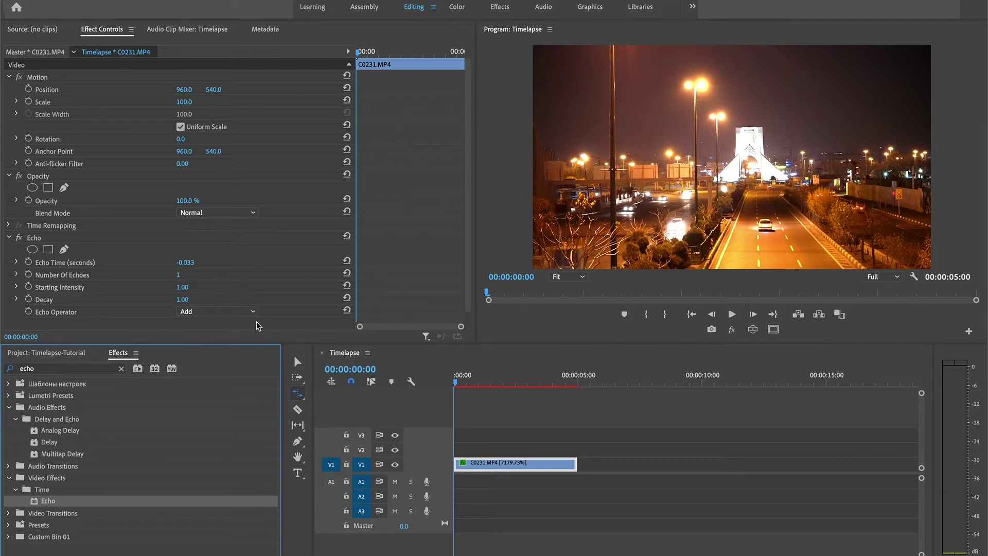
- Set the Echo effect's operator to Maximum and its echo time to 0.03 seconds
left_click(242, 312)
left_click(224, 336)
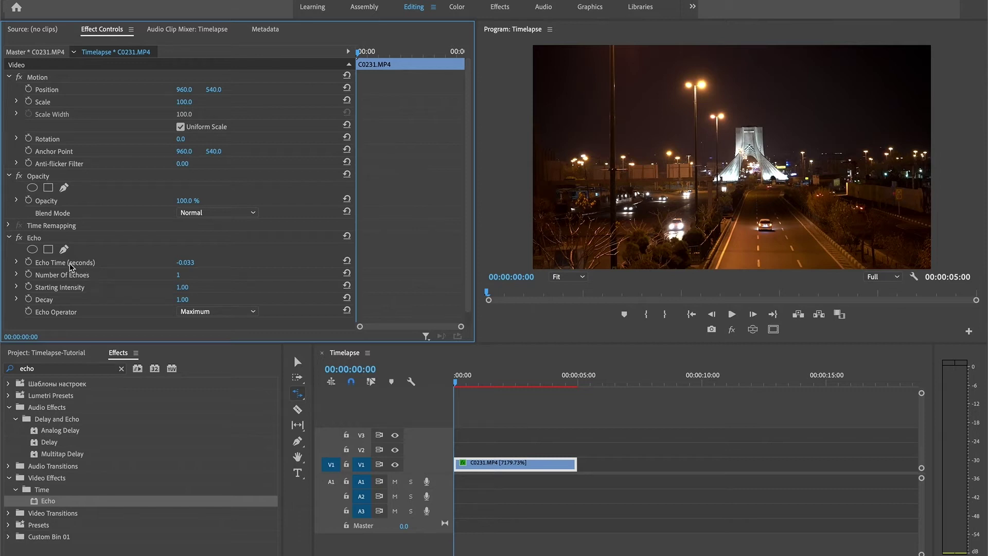
left_click(183, 262)
type("0.03")
key("Return")
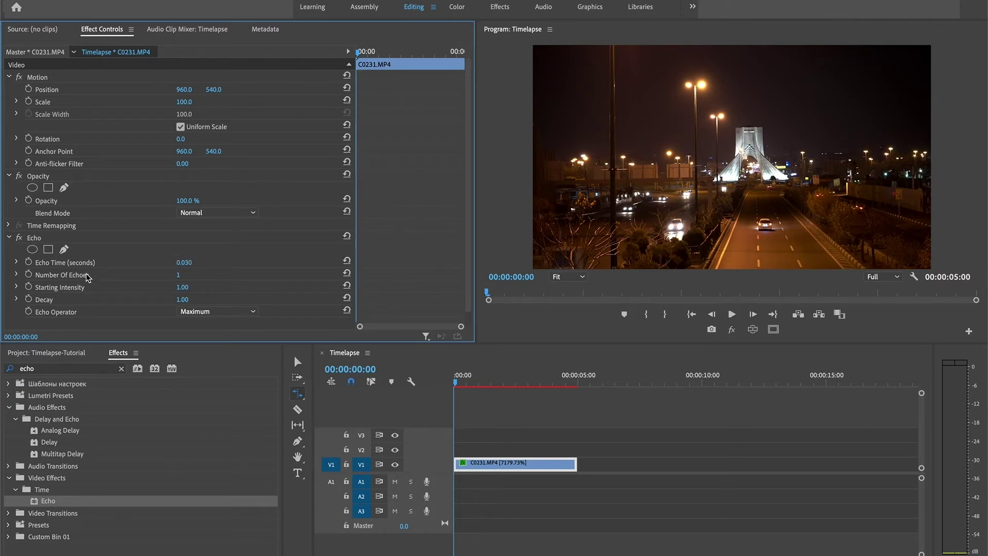
- Set the Echo effect's number of echoes to 130
left_click(179, 275)
type("130")
key("Return")
- Mark in and out points around the whole clip and render that range
mouse_move(471, 383)
left_mouse_down()
mouse_move(501, 384)
mouse_move(455, 380)
left_mouse_up()
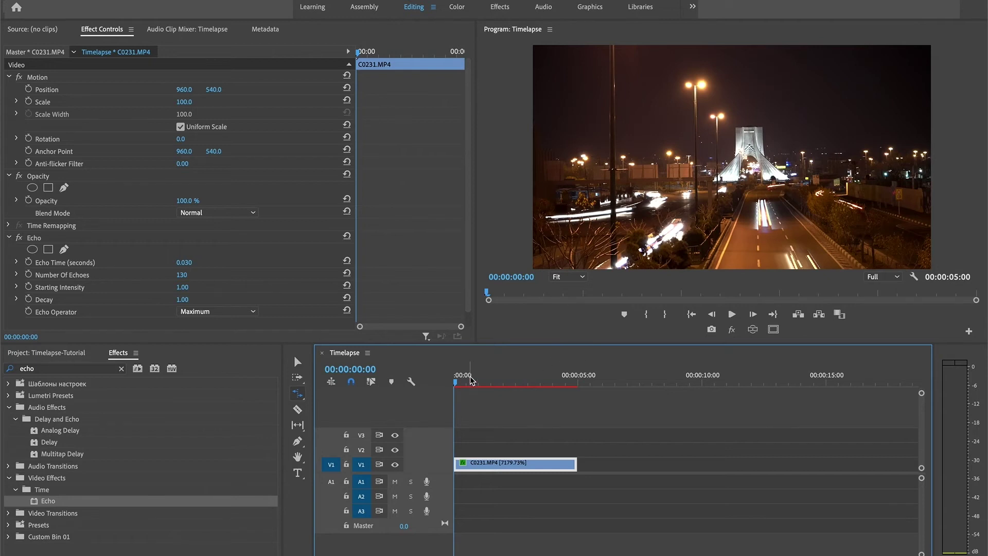
key("i")
left_click_drag(564, 385, 429, 380)
key("o")
key("Home")
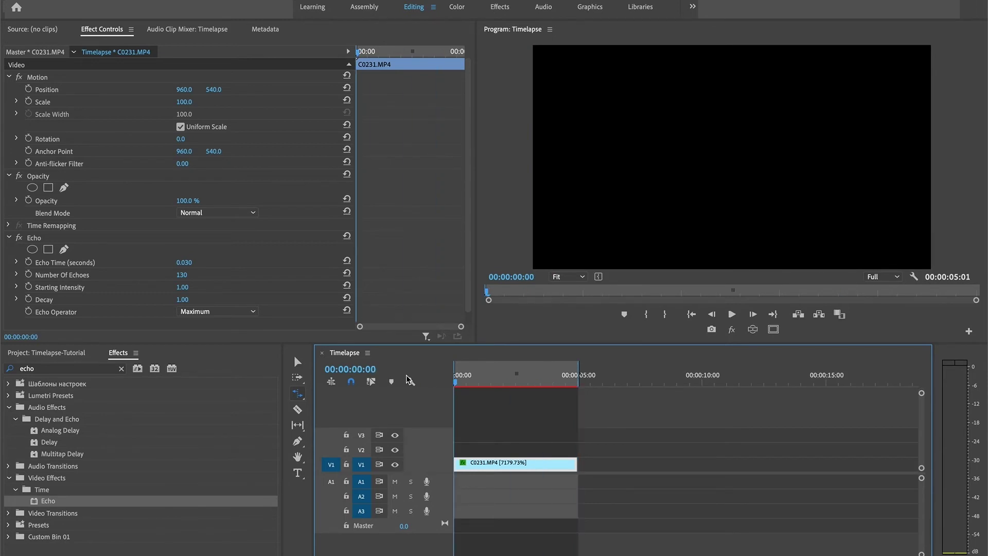
key("Return")
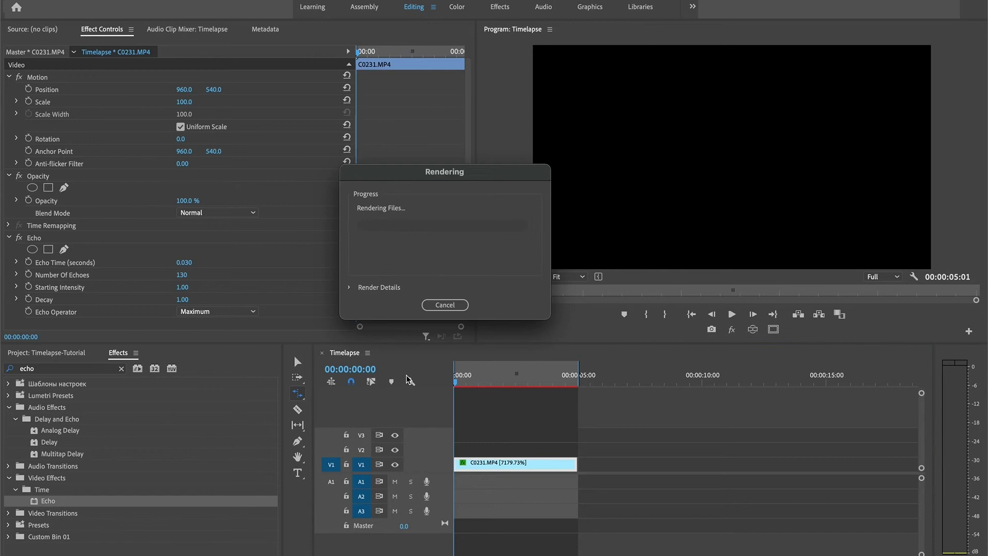
mouse_move(604, 555)
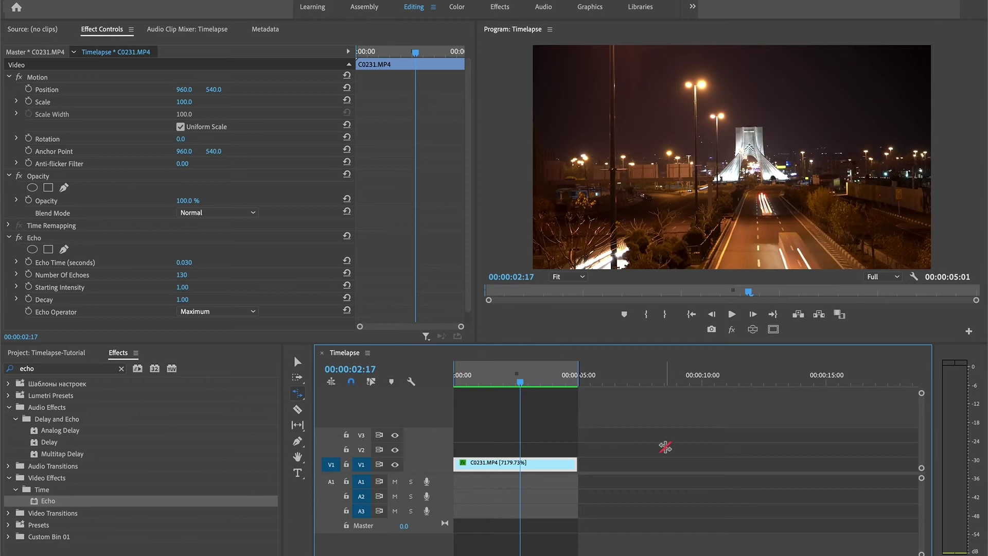
- Play the rendered light-trail clip from the start in a maximized Program monitor, then restore the layout
left_click_drag(520, 379, 440, 375)
key("space")
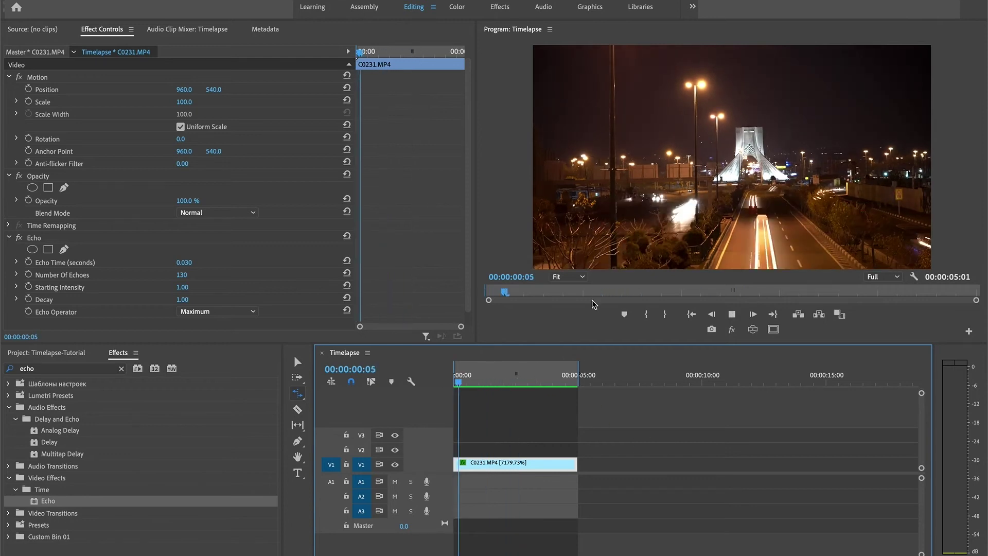
key("grave")
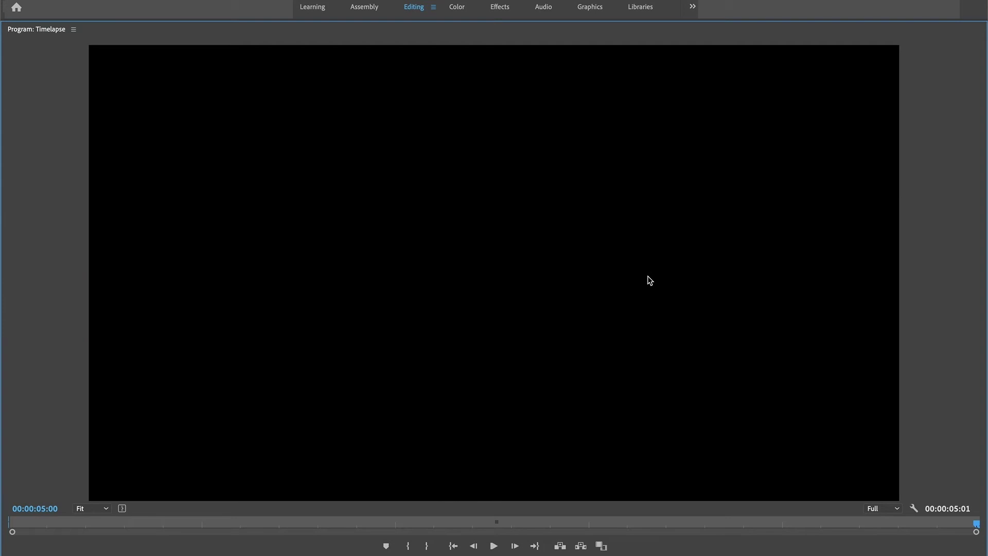
key("grave")
key("space")
- Add two copies of the light-trail clip directly after the original on V1, extending the sequence to 15 seconds
left_click(534, 378)
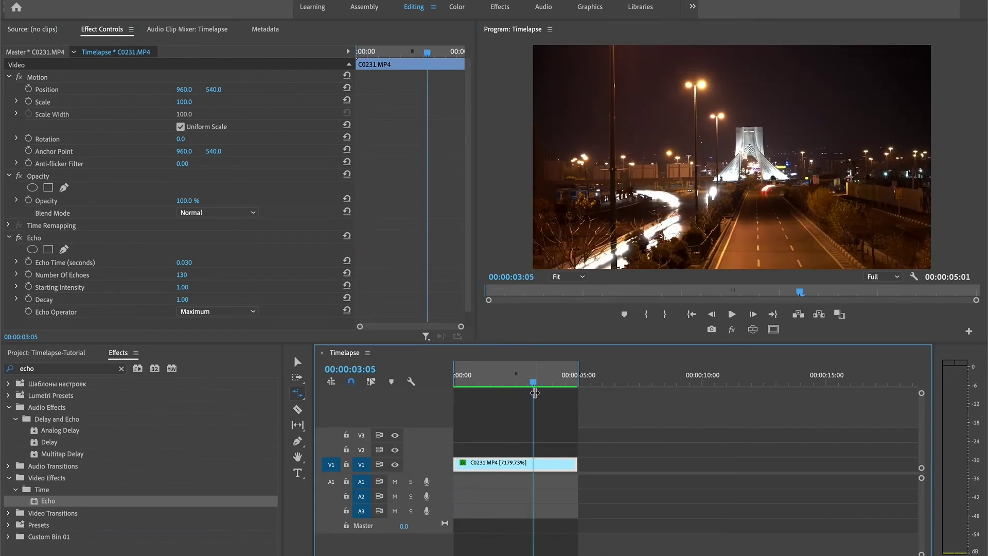
left_click_drag(553, 390, 403, 380)
key("ctrl+v")
key("ctrl+v")
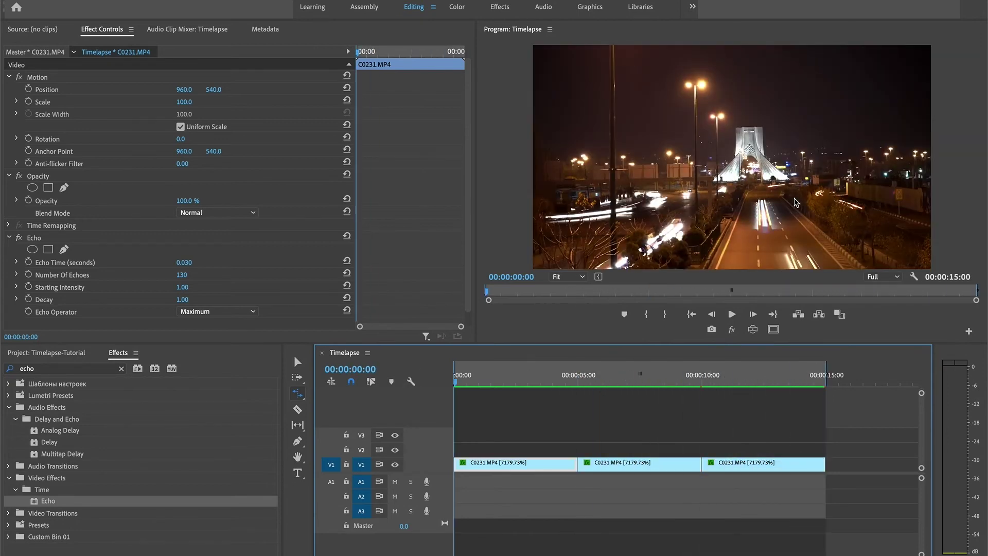
- Play the three-clip sequence from the start in full screen
key("ctrl+grave")
key("space")
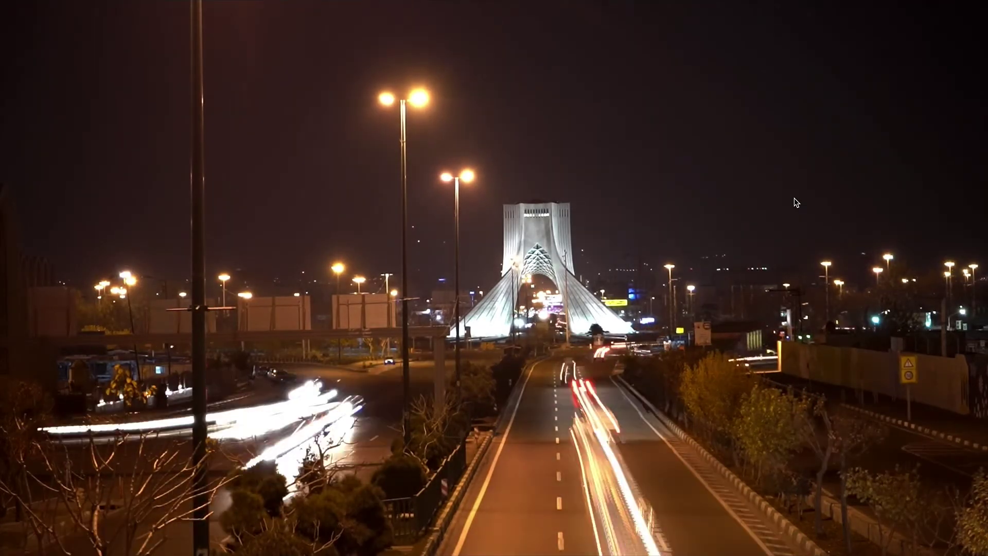